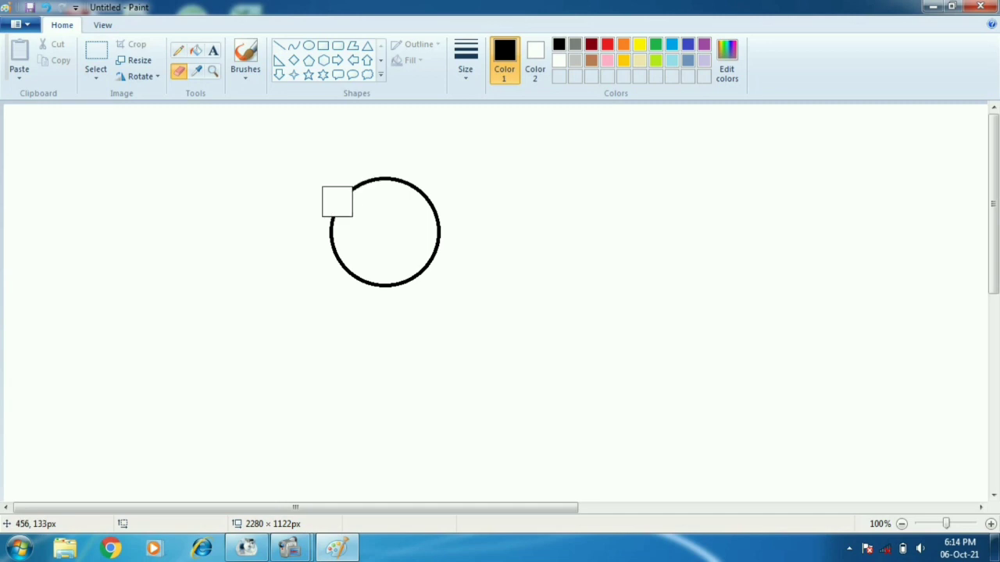
# Erase the circle's left side to leave an open ear, and draw the forehead curving down to the trunk's base
pyautogui.moveTo(353, 171); pyautogui.dragTo(352, 297)
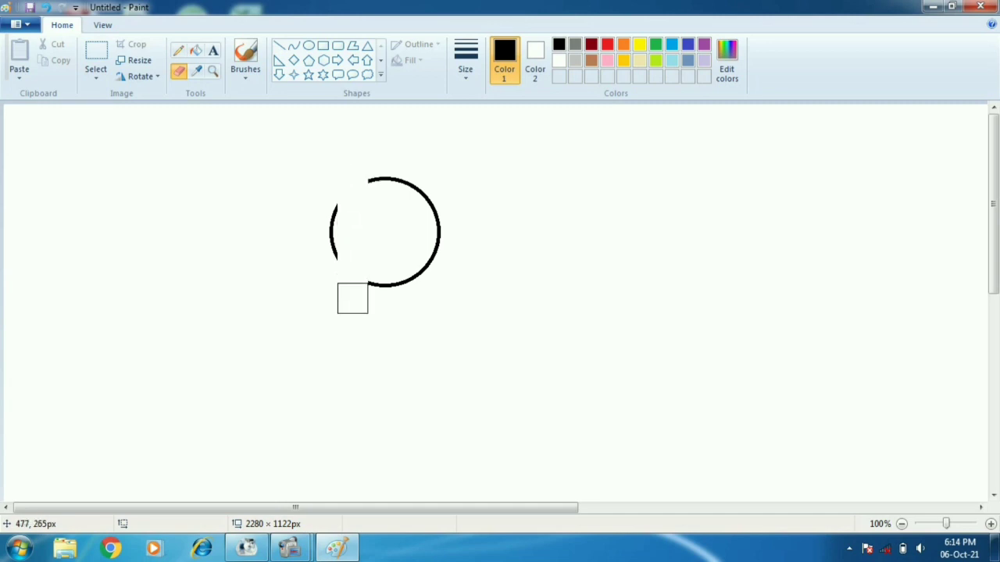
pyautogui.click(293, 46)
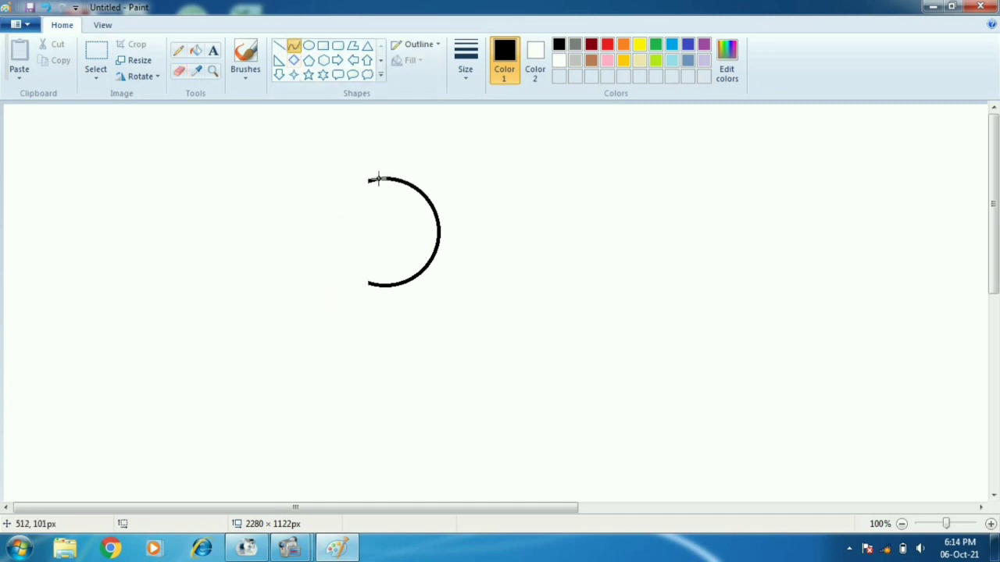
pyautogui.moveTo(380, 178); pyautogui.dragTo(281, 172)
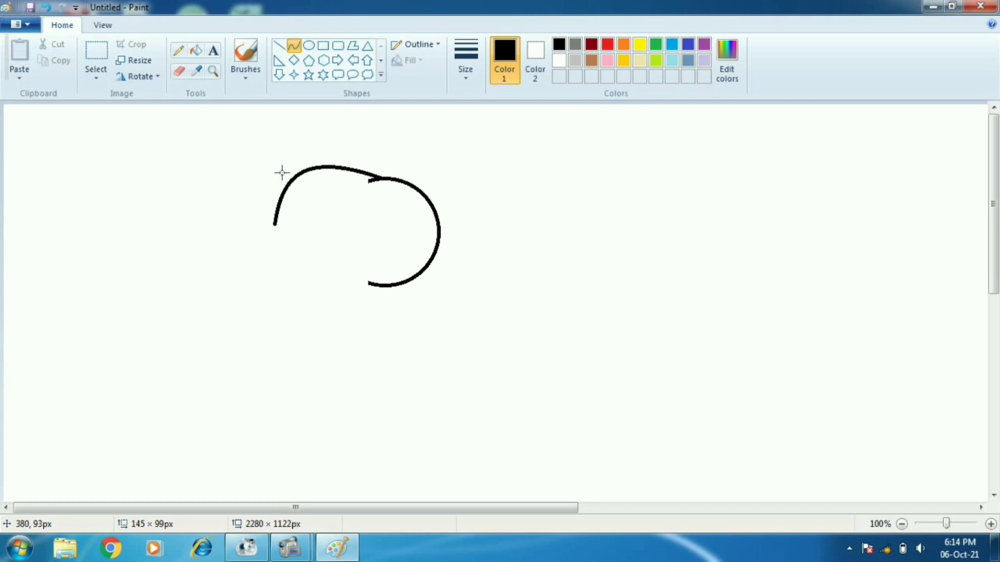
pyautogui.click(224, 216)
pyautogui.moveTo(273, 228)
pyautogui.mouseDown()
pyautogui.moveTo(230, 296)
pyautogui.moveTo(263, 277)
pyautogui.moveTo(268, 288)
pyautogui.mouseUp()
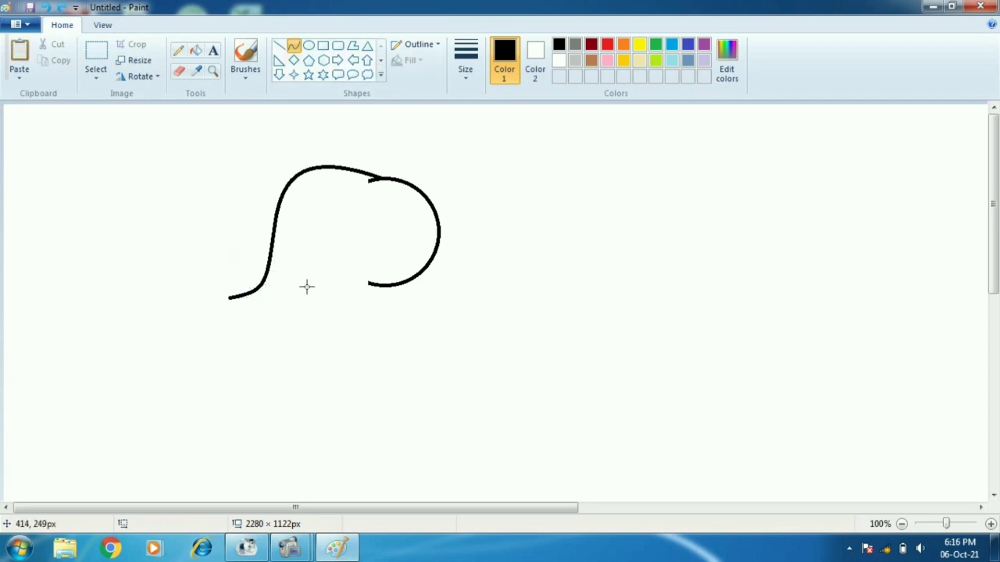
# Draw the mouth corner, the small pointed tusk and the lower jaw with short curves beneath the head
pyautogui.moveTo(312, 293); pyautogui.dragTo(337, 319)
pyautogui.click(322, 310)
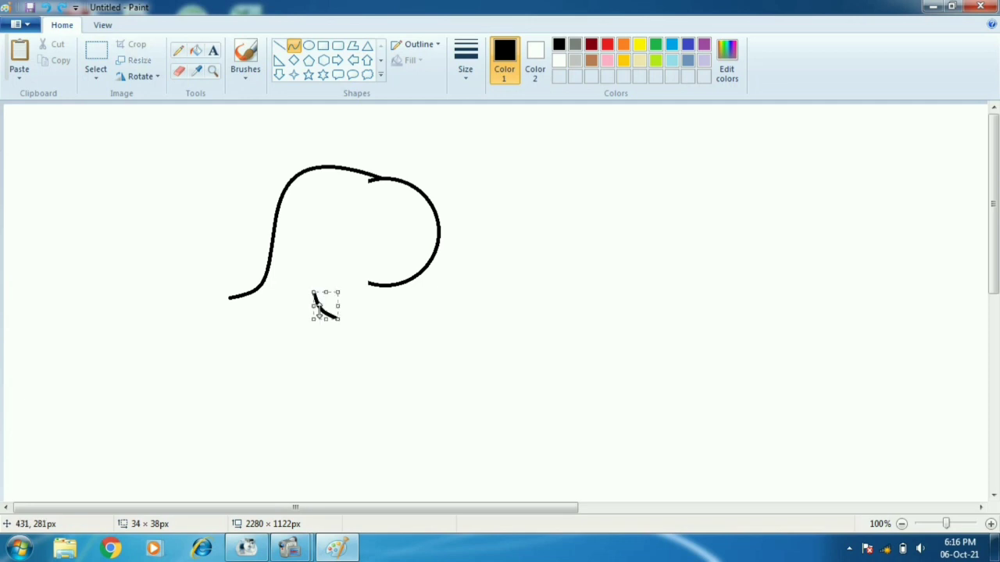
pyautogui.click(324, 309)
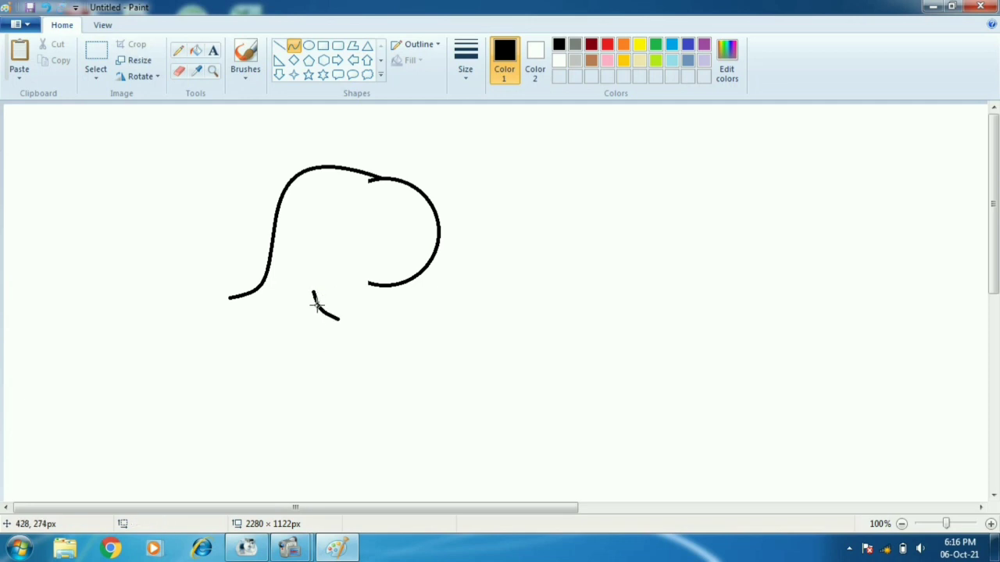
pyautogui.moveTo(316, 305)
pyautogui.mouseDown()
pyautogui.moveTo(270, 330)
pyautogui.moveTo(331, 315)
pyautogui.moveTo(313, 332)
pyautogui.moveTo(383, 335)
pyautogui.moveTo(328, 344)
pyautogui.moveTo(341, 350)
pyautogui.mouseUp()
pyautogui.click(300, 325)
pyautogui.click(312, 326)
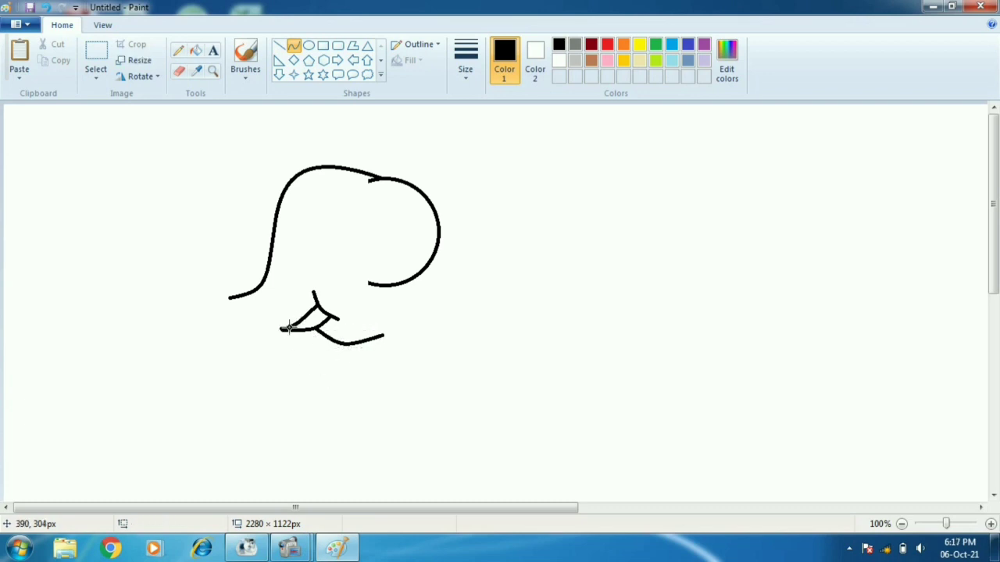
# Draw the trunk's underside as two joined curves running from the tusk outward and up
pyautogui.moveTo(288, 328); pyautogui.dragTo(202, 331)
pyautogui.moveTo(234, 333)
pyautogui.mouseDown()
pyautogui.moveTo(255, 343)
pyautogui.moveTo(156, 252)
pyautogui.mouseUp()
pyautogui.click(246, 345)
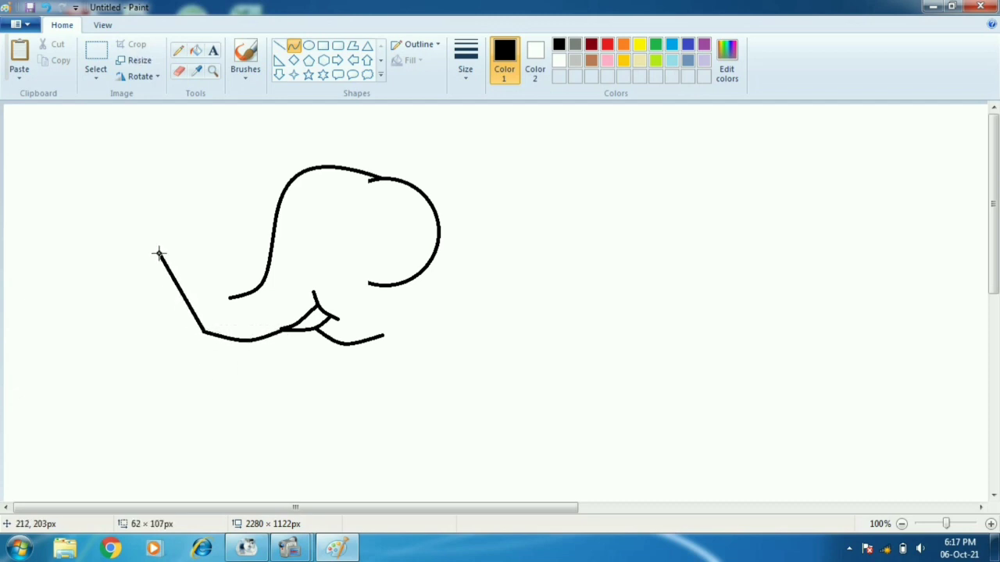
pyautogui.moveTo(160, 293)
pyautogui.mouseDown()
pyautogui.moveTo(167, 313)
pyautogui.moveTo(155, 305)
pyautogui.moveTo(179, 287)
pyautogui.moveTo(156, 304)
pyautogui.mouseUp()
# Extend both trunk outlines upward with curves that bend outward at the raised tip
pyautogui.moveTo(230, 297)
pyautogui.mouseDown()
pyautogui.moveTo(189, 268)
pyautogui.moveTo(185, 244)
pyautogui.moveTo(185, 293)
pyautogui.mouseUp()
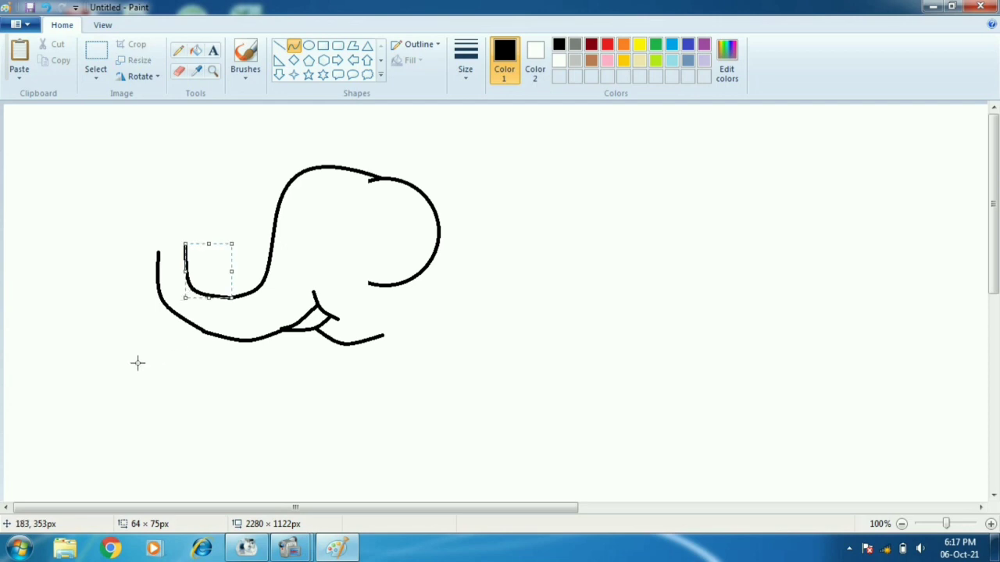
pyautogui.click(181, 245)
pyautogui.moveTo(180, 245)
pyautogui.mouseDown()
pyautogui.moveTo(180, 201)
pyautogui.moveTo(133, 189)
pyautogui.moveTo(179, 179)
pyautogui.moveTo(172, 165)
pyautogui.mouseUp()
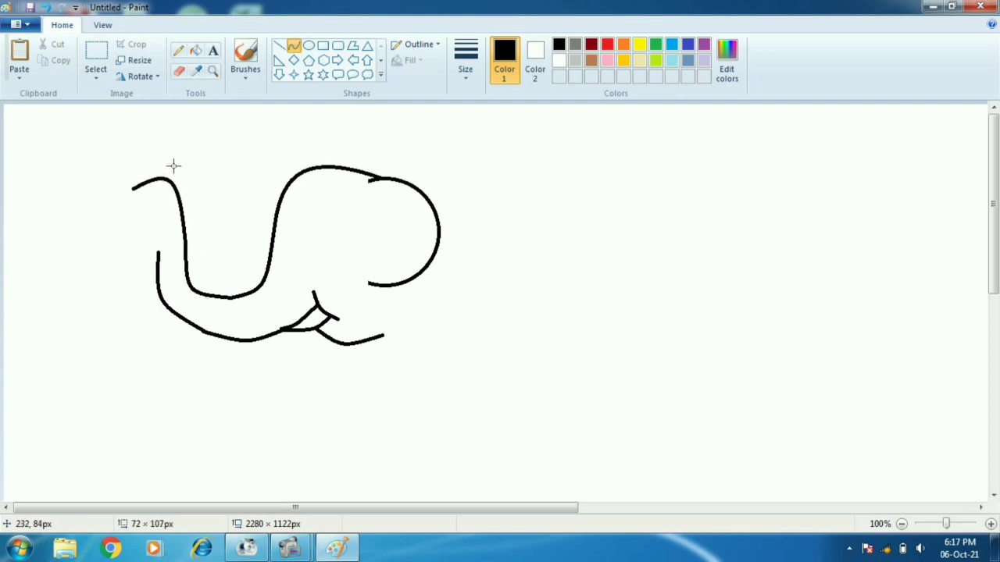
pyautogui.moveTo(157, 254); pyautogui.dragTo(165, 190)
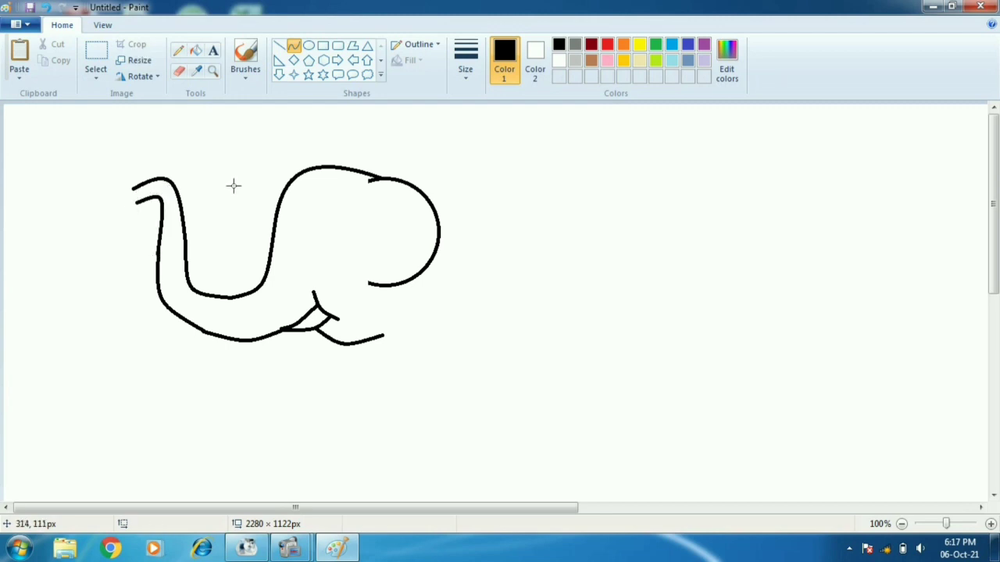
# Close the trunk's tip with the thickest pencil line and draw a small round eye with an inner oval on the head
pyautogui.click(178, 50)
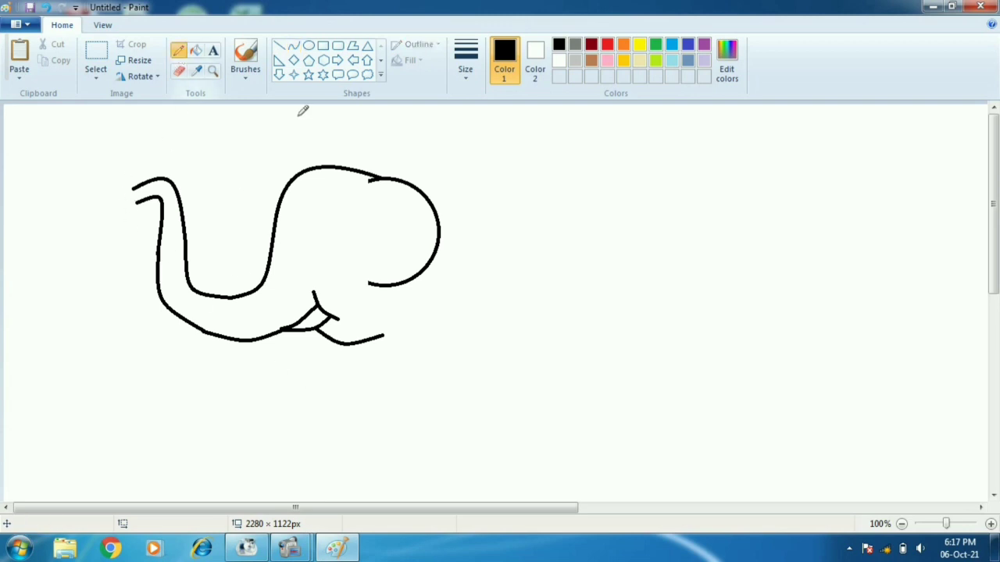
pyautogui.click(465, 61)
pyautogui.click(485, 147)
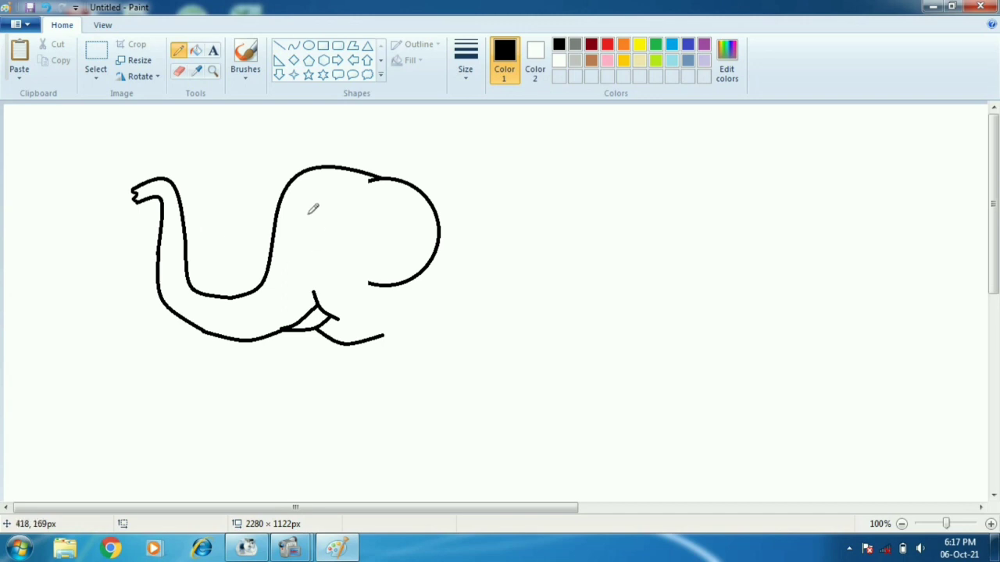
pyautogui.click(308, 45)
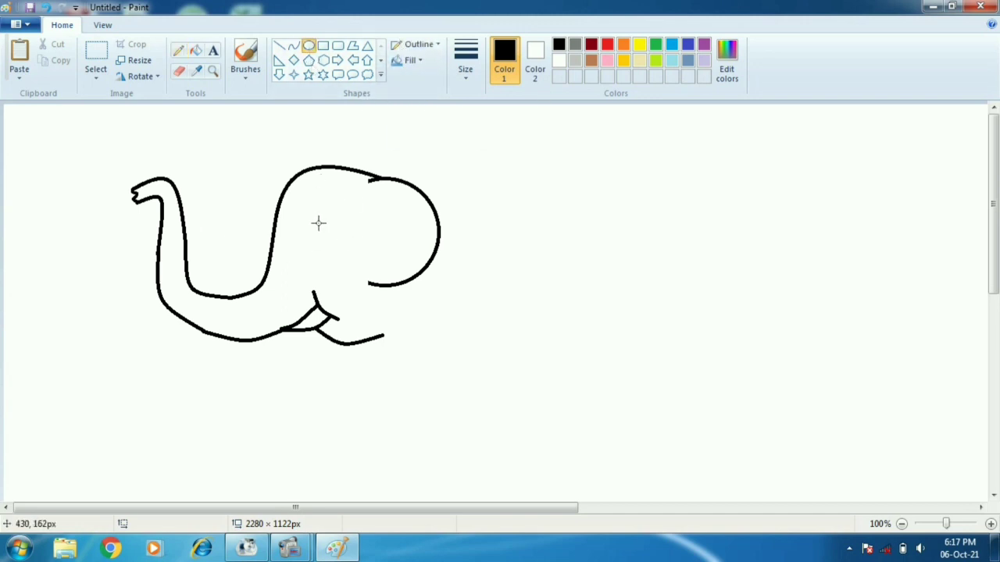
pyautogui.moveTo(318, 224); pyautogui.dragTo(336, 240)
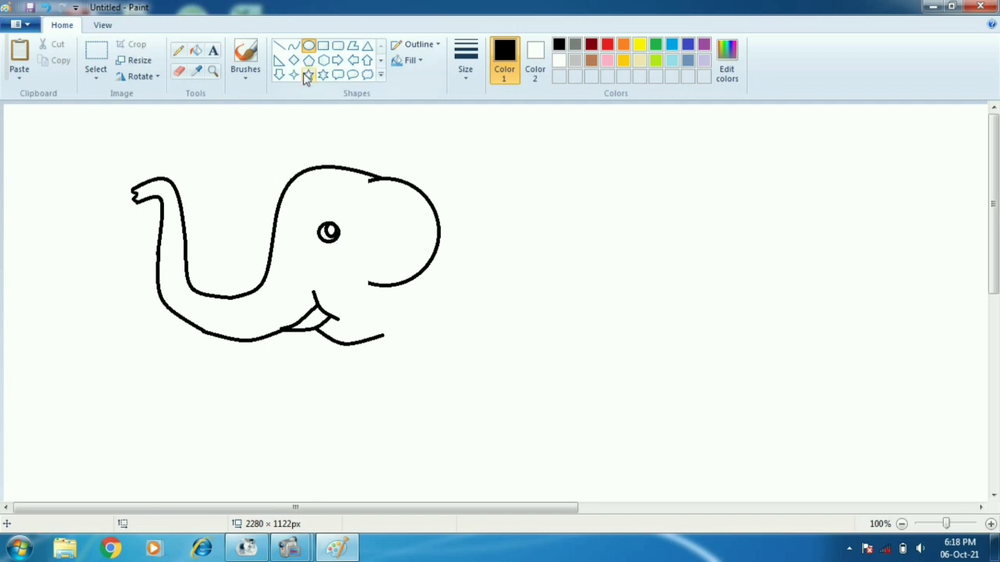
# Draw the near front leg below the jaw, with a curved front edge about 204 px tall, a rounded sole and a slanted rear edge
pyautogui.click(292, 45)
pyautogui.moveTo(364, 341); pyautogui.dragTo(323, 490)
pyautogui.moveTo(331, 457)
pyautogui.mouseDown()
pyautogui.moveTo(346, 439)
pyautogui.moveTo(352, 453)
pyautogui.mouseUp()
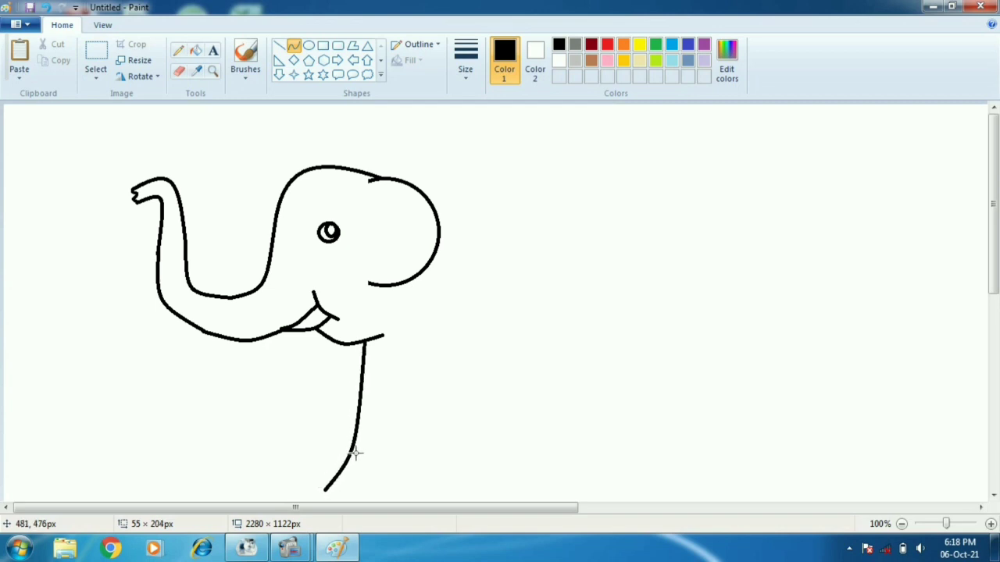
pyautogui.moveTo(325, 490)
pyautogui.mouseDown()
pyautogui.moveTo(408, 488)
pyautogui.moveTo(373, 502)
pyautogui.moveTo(401, 486)
pyautogui.moveTo(453, 335)
pyautogui.moveTo(437, 348)
pyautogui.moveTo(445, 346)
pyautogui.mouseUp()
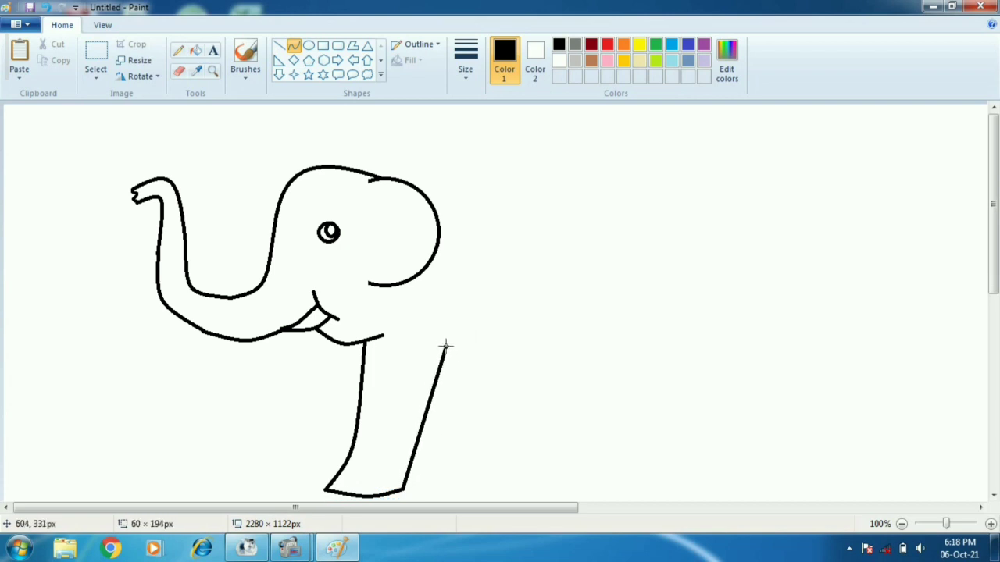
# Draw a sagging belly curve about 293 px wide from the front leg, and the far front leg behind the near one
pyautogui.moveTo(437, 381); pyautogui.dragTo(652, 375)
pyautogui.moveTo(547, 386); pyautogui.dragTo(533, 401)
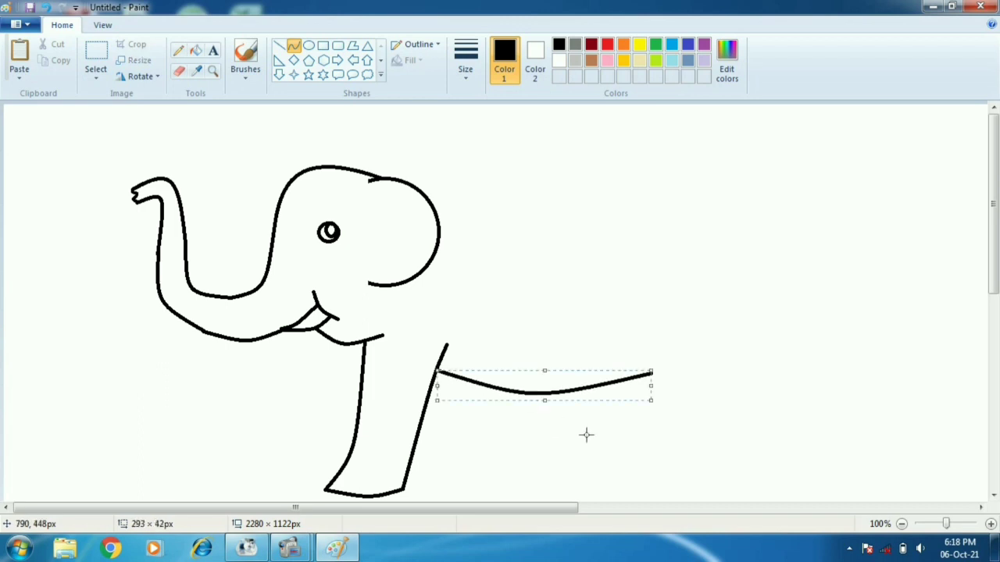
pyautogui.click(585, 435)
pyautogui.moveTo(454, 378)
pyautogui.mouseDown()
pyautogui.moveTo(453, 473)
pyautogui.moveTo(449, 443)
pyautogui.moveTo(470, 448)
pyautogui.moveTo(456, 475)
pyautogui.moveTo(415, 477)
pyautogui.moveTo(426, 477)
pyautogui.mouseUp()
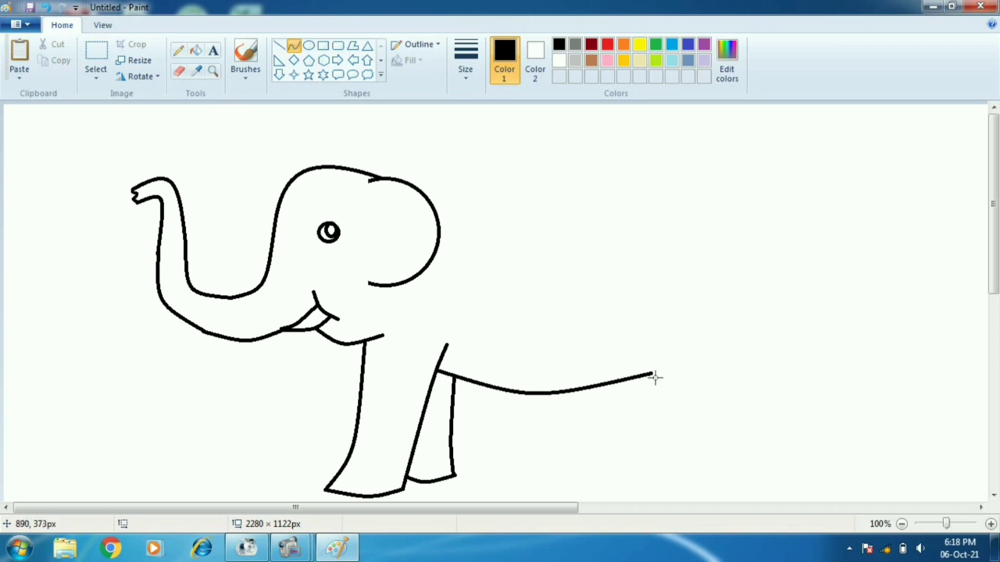
# Draw the near hind leg with a front edge about 199 px tall, a curved sole and a rear edge about 261 px tall
pyautogui.moveTo(648, 344); pyautogui.dragTo(646, 488)
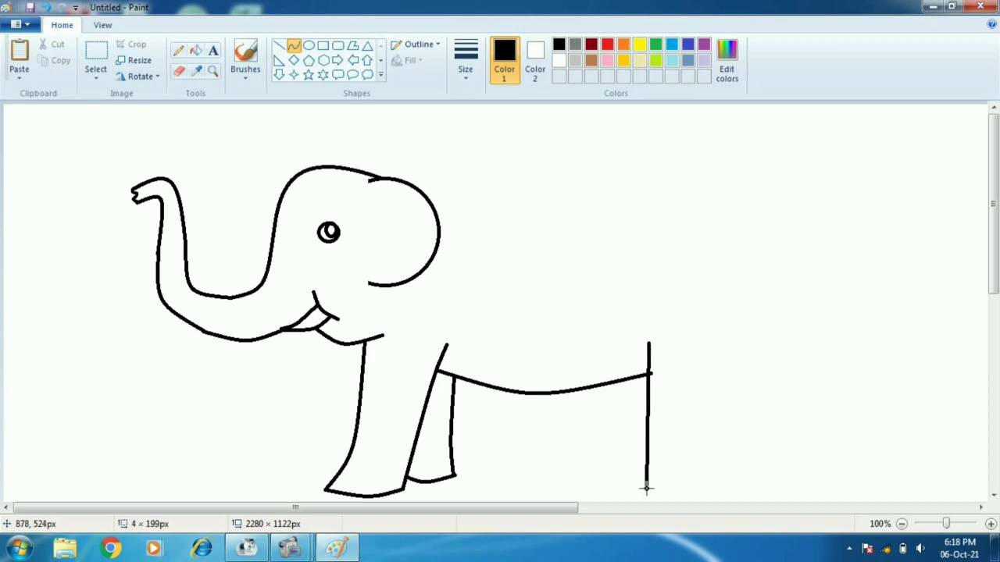
pyautogui.moveTo(648, 447); pyautogui.dragTo(657, 418)
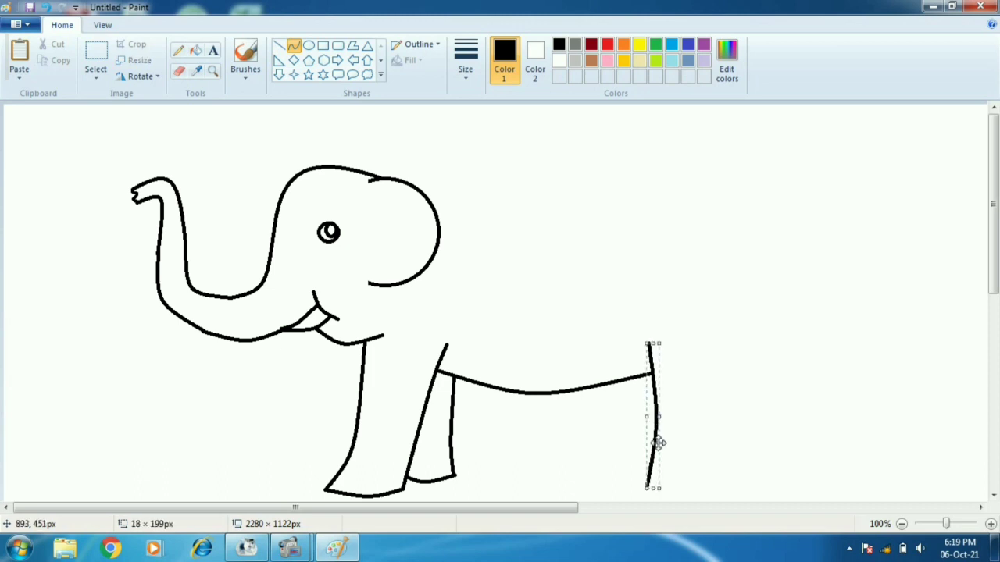
pyautogui.moveTo(653, 489)
pyautogui.mouseDown()
pyautogui.moveTo(658, 473)
pyautogui.moveTo(648, 476)
pyautogui.moveTo(703, 478)
pyautogui.mouseUp()
pyautogui.moveTo(675, 478)
pyautogui.mouseDown()
pyautogui.moveTo(678, 489)
pyautogui.moveTo(698, 339)
pyautogui.moveTo(721, 288)
pyautogui.mouseUp()
pyautogui.click(676, 488)
pyautogui.click(706, 479)
pyautogui.moveTo(709, 346); pyautogui.dragTo(708, 337)
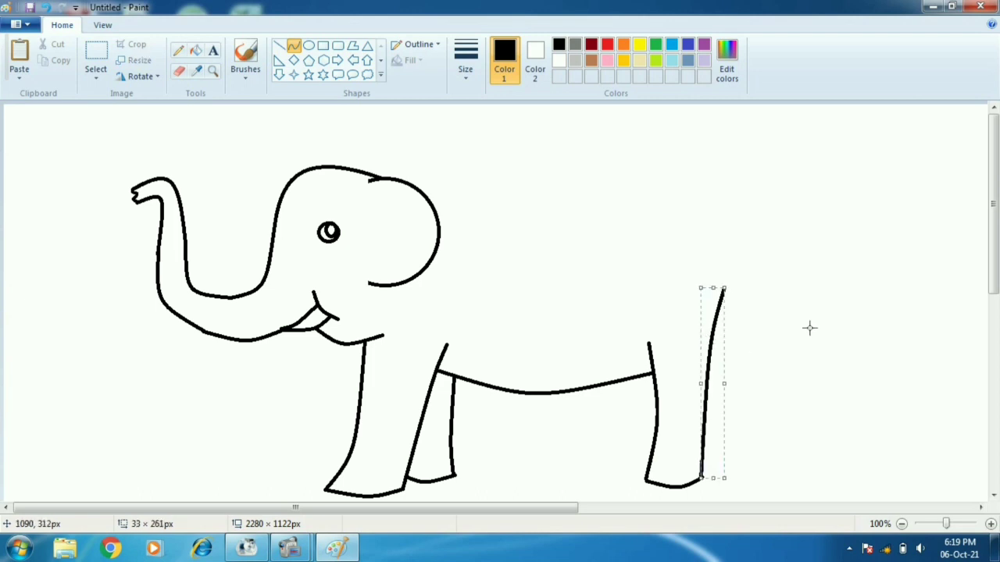
pyautogui.click(809, 328)
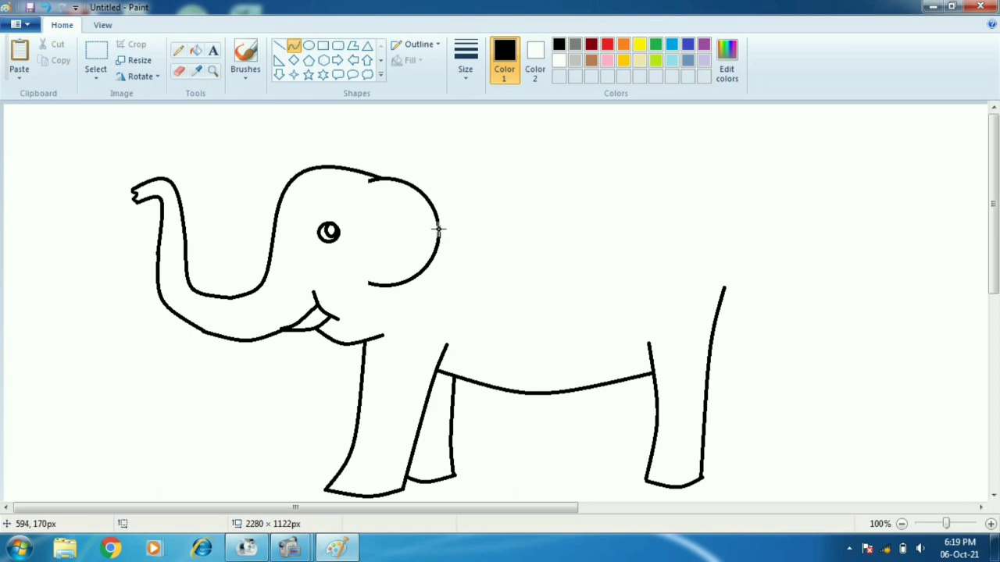
# Draw the elephant's back as curves from the ear's edge over the body and down the rump to the hind leg
pyautogui.moveTo(438, 228); pyautogui.dragTo(520, 233)
pyautogui.moveTo(477, 234)
pyautogui.mouseDown()
pyautogui.moveTo(470, 238)
pyautogui.moveTo(466, 220)
pyautogui.moveTo(497, 224)
pyautogui.moveTo(492, 210)
pyautogui.moveTo(710, 263)
pyautogui.moveTo(716, 274)
pyautogui.moveTo(700, 227)
pyautogui.moveTo(719, 222)
pyautogui.moveTo(723, 288)
pyautogui.moveTo(692, 214)
pyautogui.moveTo(726, 173)
pyautogui.moveTo(687, 165)
pyautogui.moveTo(707, 203)
pyautogui.moveTo(736, 194)
pyautogui.moveTo(715, 189)
pyautogui.mouseUp()
pyautogui.click(560, 232)
pyautogui.click(711, 292)
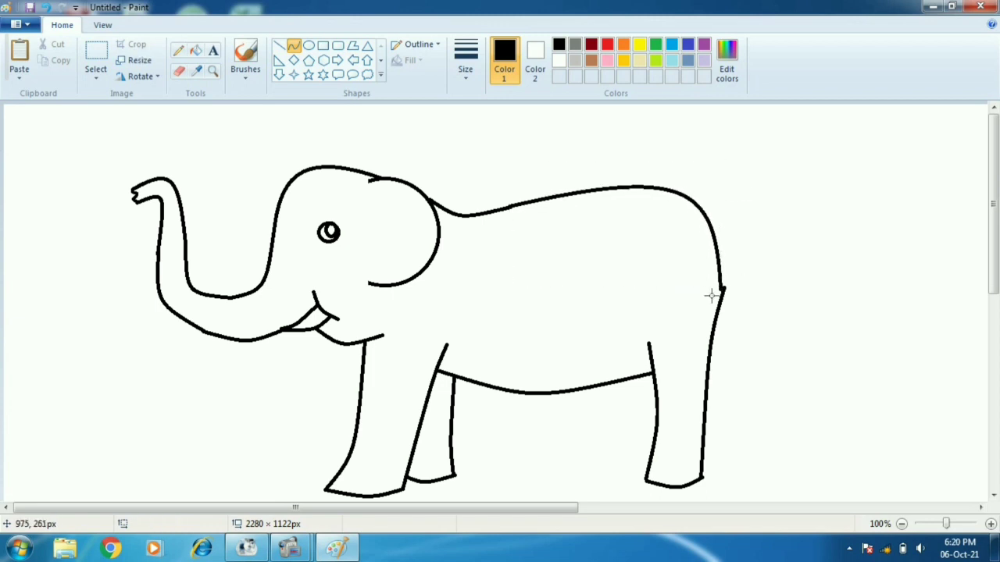
# Erase the mismatched line ends at the rump and join the back smoothly to the hind leg with a curve
pyautogui.click(179, 71)
pyautogui.moveTo(749, 312)
pyautogui.mouseDown()
pyautogui.moveTo(737, 296)
pyautogui.moveTo(727, 308)
pyautogui.moveTo(727, 279)
pyautogui.moveTo(715, 328)
pyautogui.moveTo(719, 301)
pyautogui.mouseUp()
pyautogui.click(294, 45)
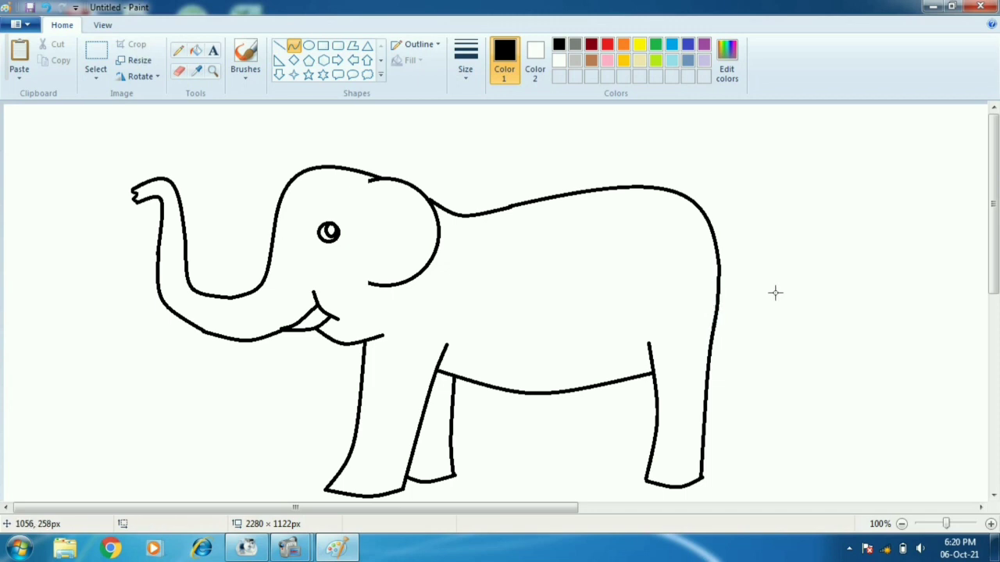
# Draw the shorter far hind leg under the belly, just in front of the near hind leg
pyautogui.moveTo(616, 382)
pyautogui.mouseDown()
pyautogui.moveTo(610, 453)
pyautogui.moveTo(619, 433)
pyautogui.moveTo(608, 454)
pyautogui.moveTo(652, 458)
pyautogui.mouseUp()
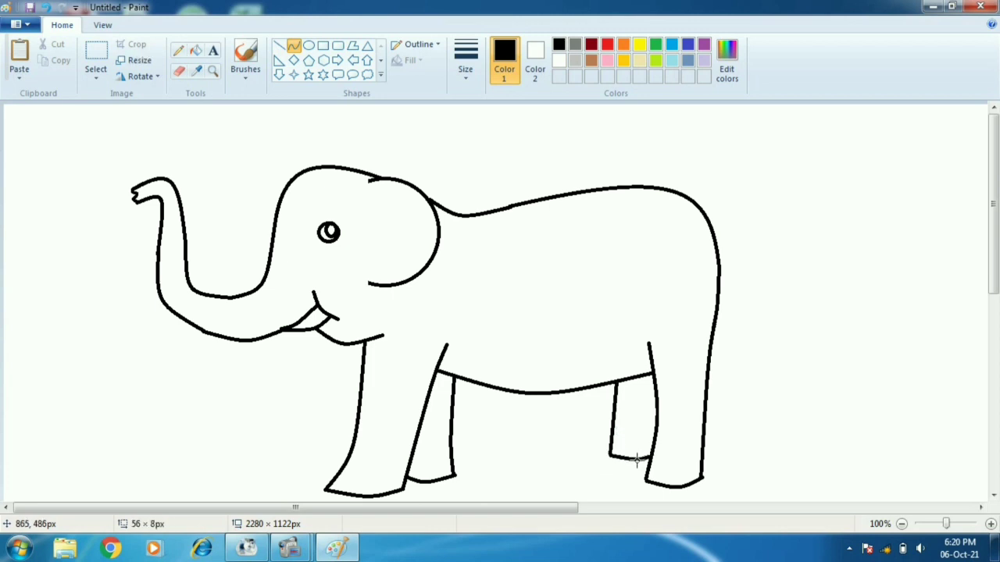
pyautogui.press('Return')
# Draw the tail hanging from the rump as two curves that converge toward the tip
pyautogui.moveTo(701, 210)
pyautogui.mouseDown()
pyautogui.moveTo(783, 326)
pyautogui.moveTo(763, 346)
pyautogui.mouseUp()
pyautogui.moveTo(730, 235)
pyautogui.mouseDown()
pyautogui.moveTo(758, 232)
pyautogui.moveTo(767, 313)
pyautogui.mouseUp()
pyautogui.moveTo(746, 253); pyautogui.dragTo(742, 230)
pyautogui.click(815, 265)
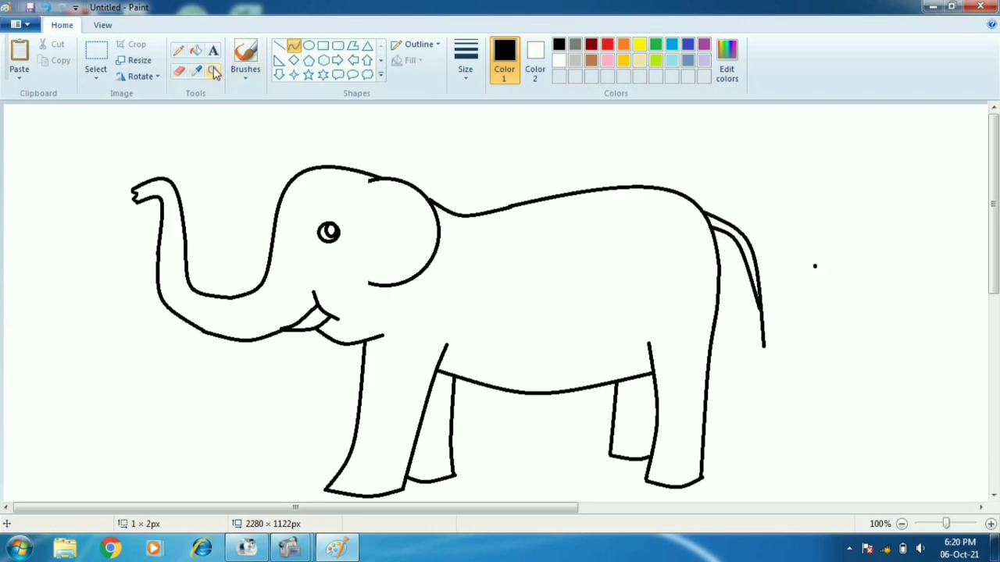
# Erase the excess tail line and the stray dot, and pencil a small pointed tuft at the tail's tip
pyautogui.click(178, 70)
pyautogui.moveTo(758, 324); pyautogui.dragTo(820, 305)
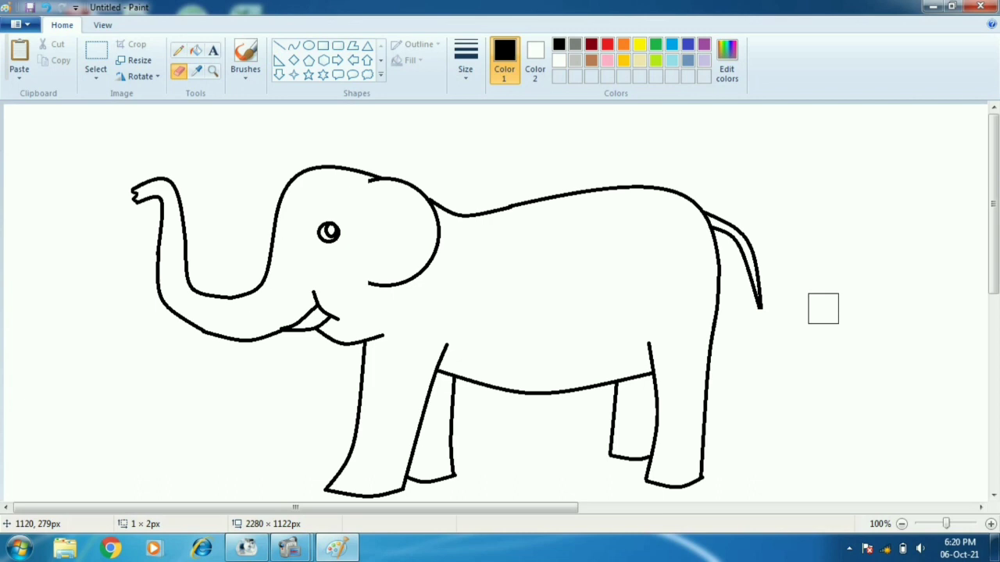
pyautogui.click(178, 50)
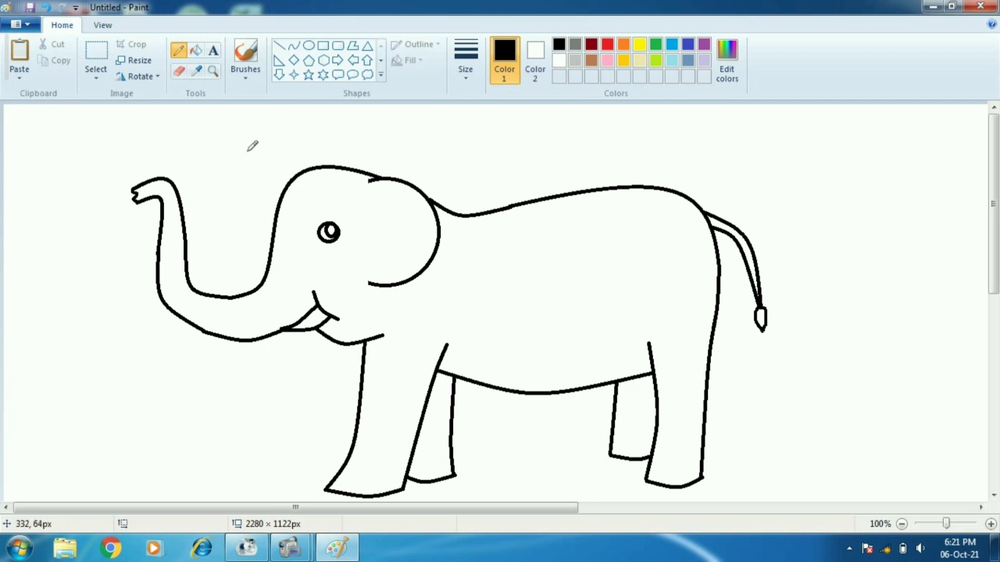
# Draw the far ear as a curve rising from the top of the head and ending at the near ear
pyautogui.click(292, 46)
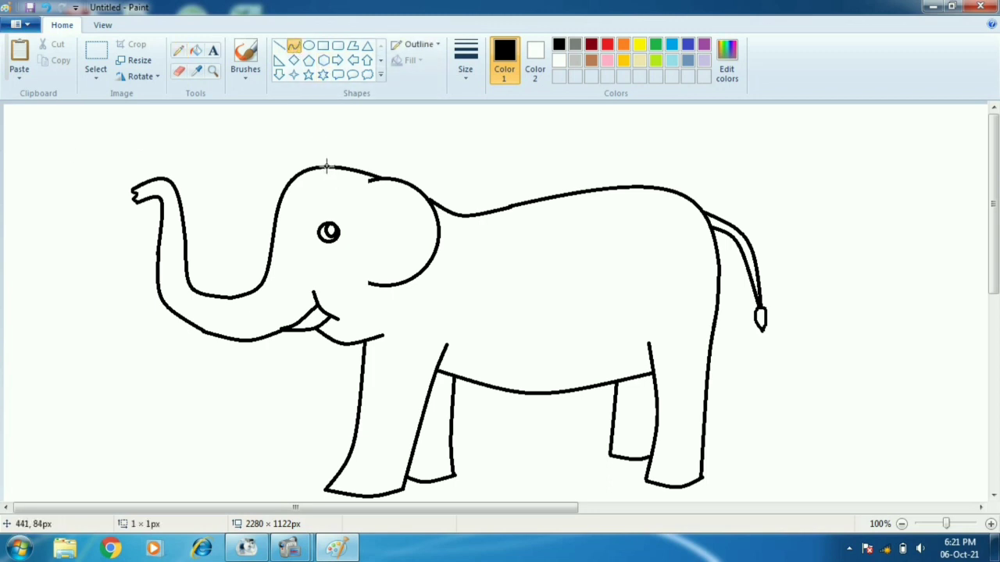
pyautogui.moveTo(327, 166)
pyautogui.mouseDown()
pyautogui.moveTo(429, 195)
pyautogui.moveTo(390, 135)
pyautogui.moveTo(402, 130)
pyautogui.moveTo(415, 143)
pyautogui.mouseUp()
pyautogui.click(484, 144)
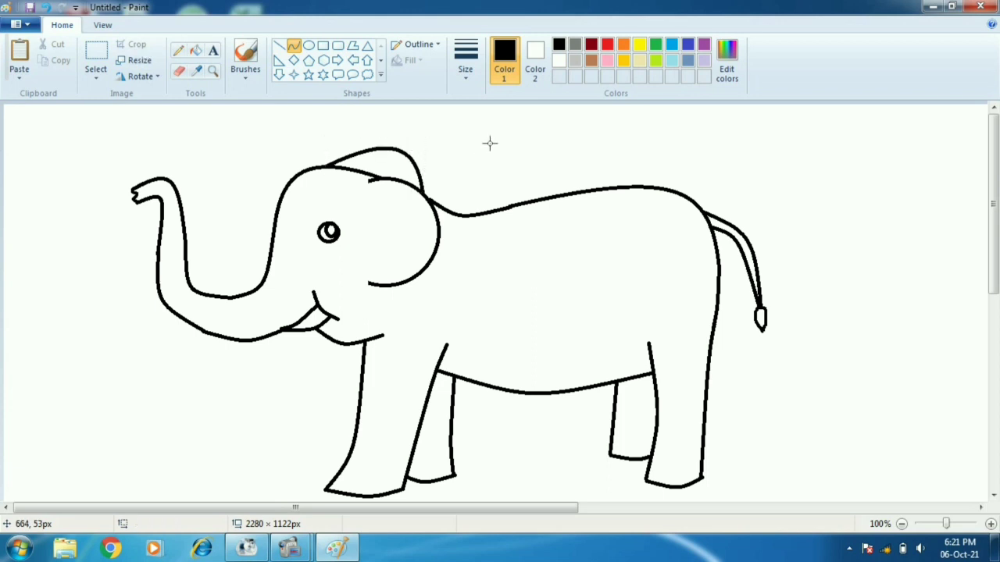
# Pencil rounded toenails on all four feet and darken the pupil inside the eye
pyautogui.click(178, 50)
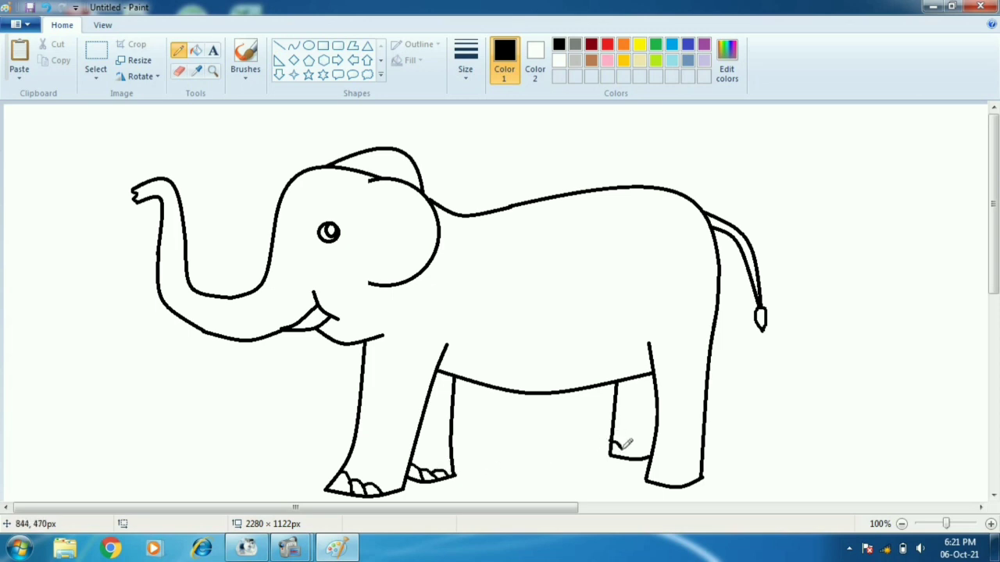
pyautogui.moveTo(625, 447); pyautogui.dragTo(646, 450)
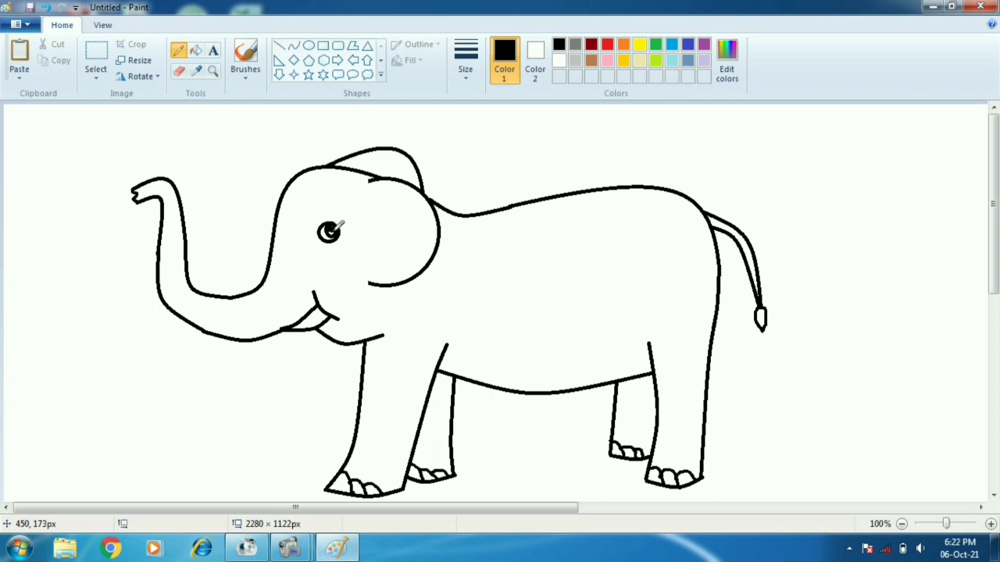
# Draw a thin eyebrow line just above the eye with the thinnest pencil size
pyautogui.click(466, 75)
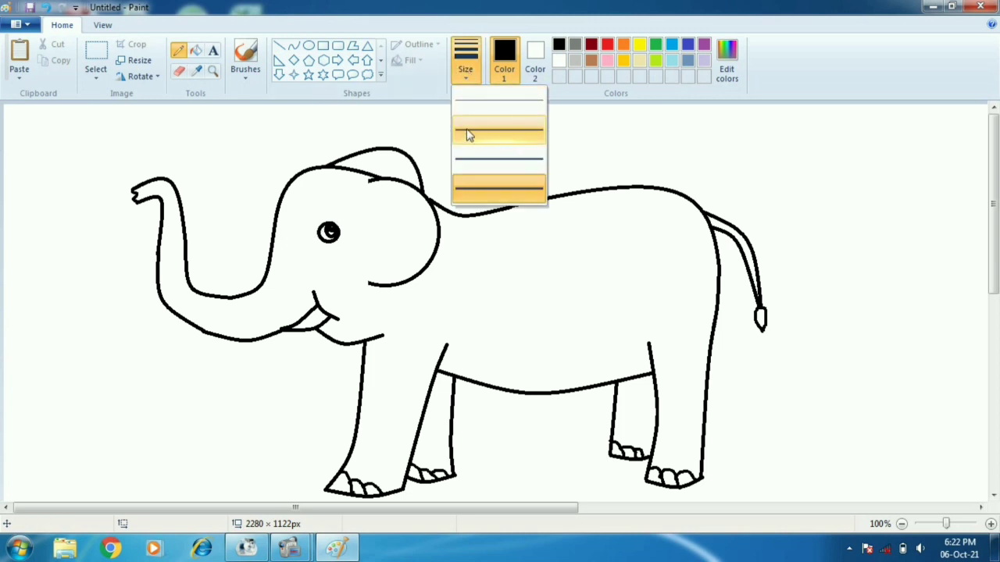
pyautogui.click(476, 100)
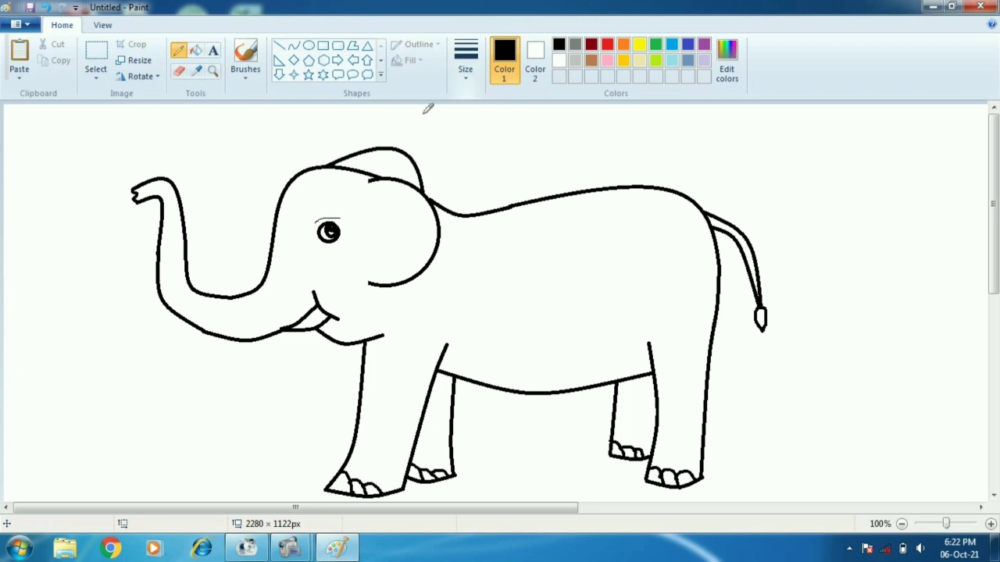
# Extend the eyebrow line above the eye with the pencil and add short eyelashes beneath the eye
pyautogui.click(467, 74)
pyautogui.click(471, 139)
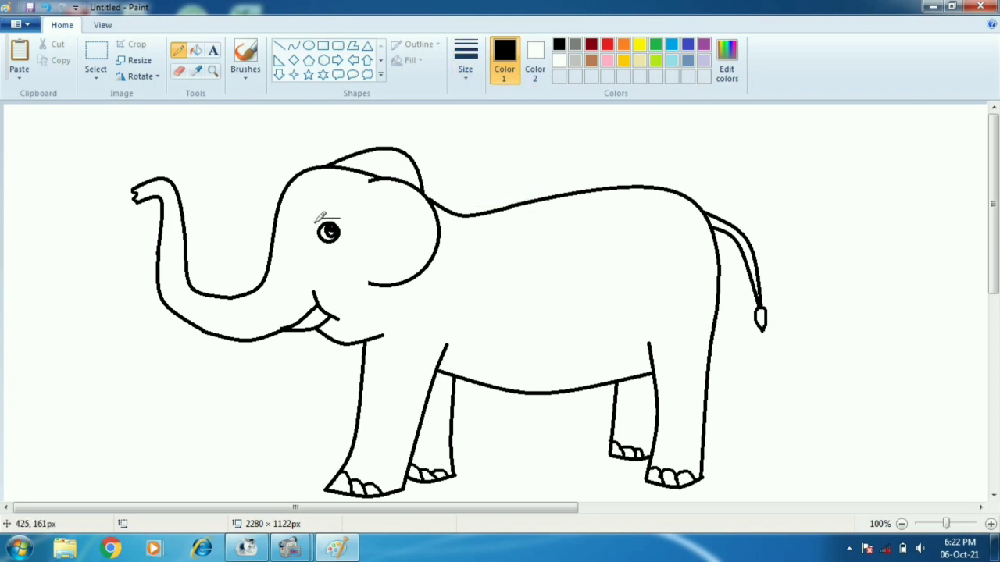
pyautogui.moveTo(320, 221); pyautogui.dragTo(342, 219)
pyautogui.moveTo(329, 240); pyautogui.dragTo(334, 245)
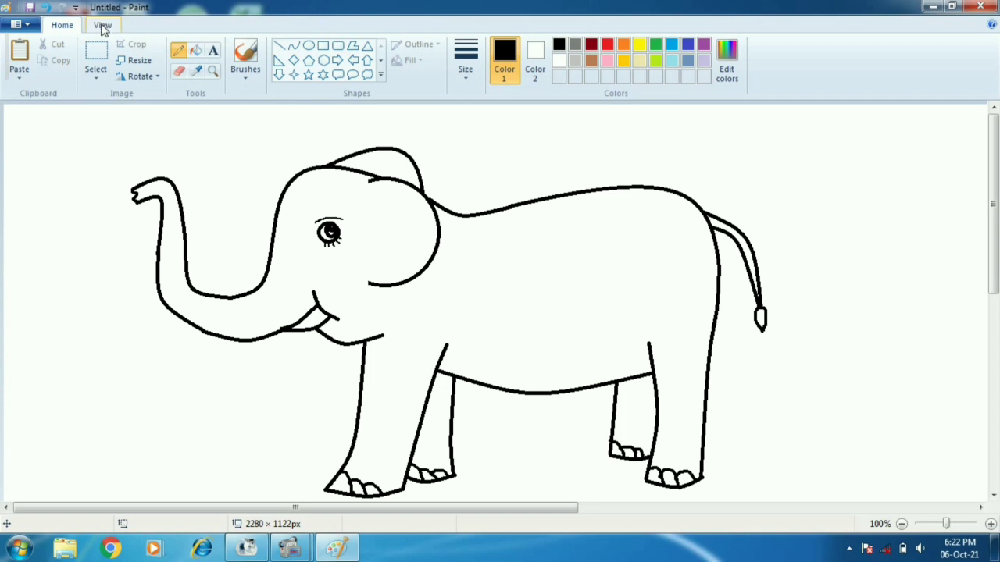
# Add the two-line title "The Elephant" in the empty area above the tail, indenting the second word, and move the text slightly higher
pyautogui.click(213, 50)
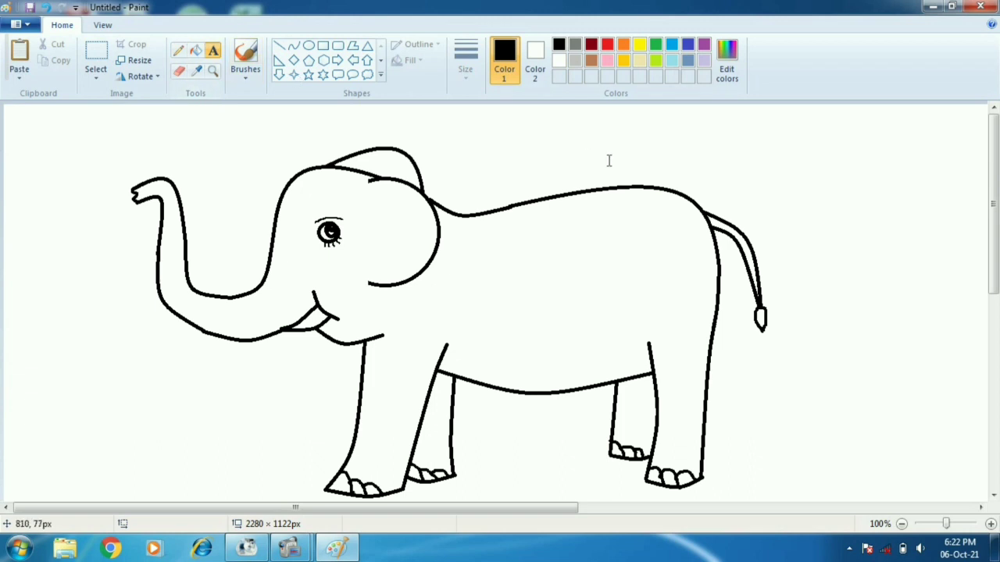
pyautogui.click(738, 148)
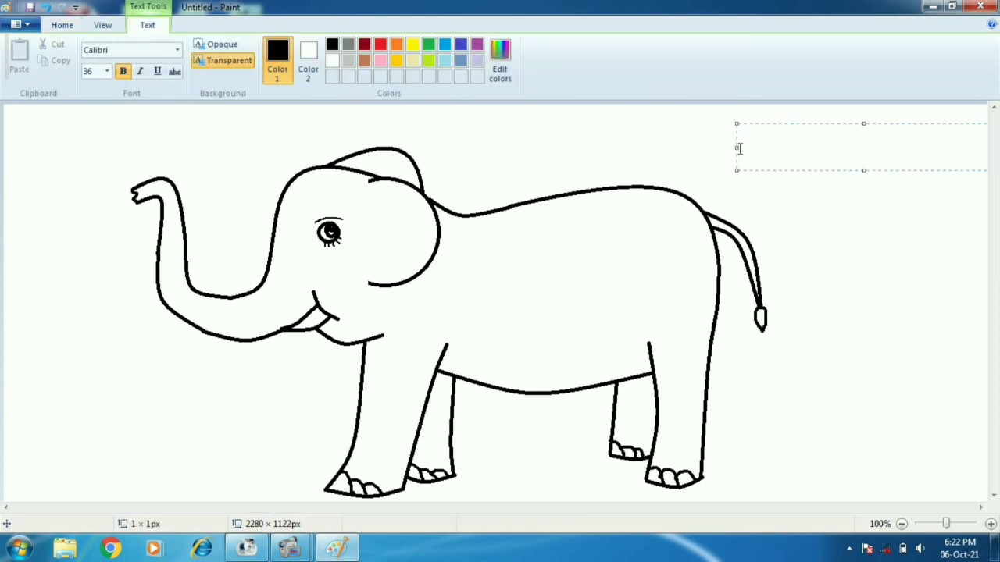
pyautogui.write('The')
pyautogui.press('Return')
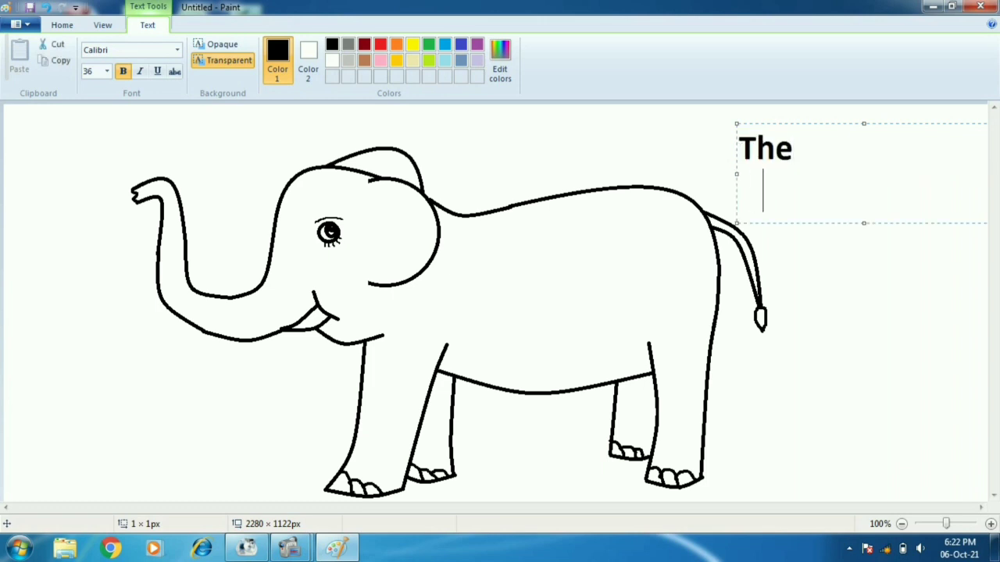
pyautogui.write('Ele')
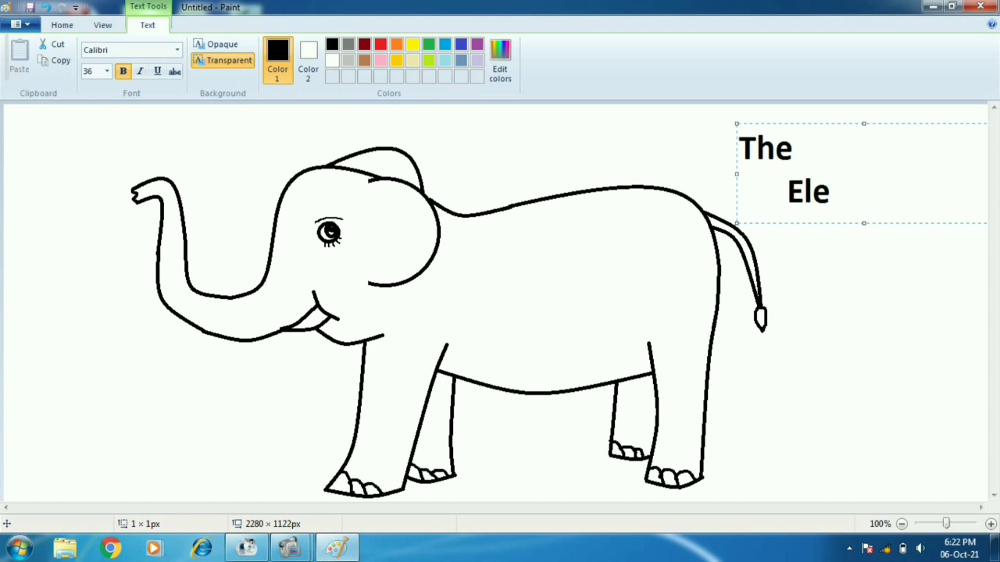
pyautogui.write('pha')
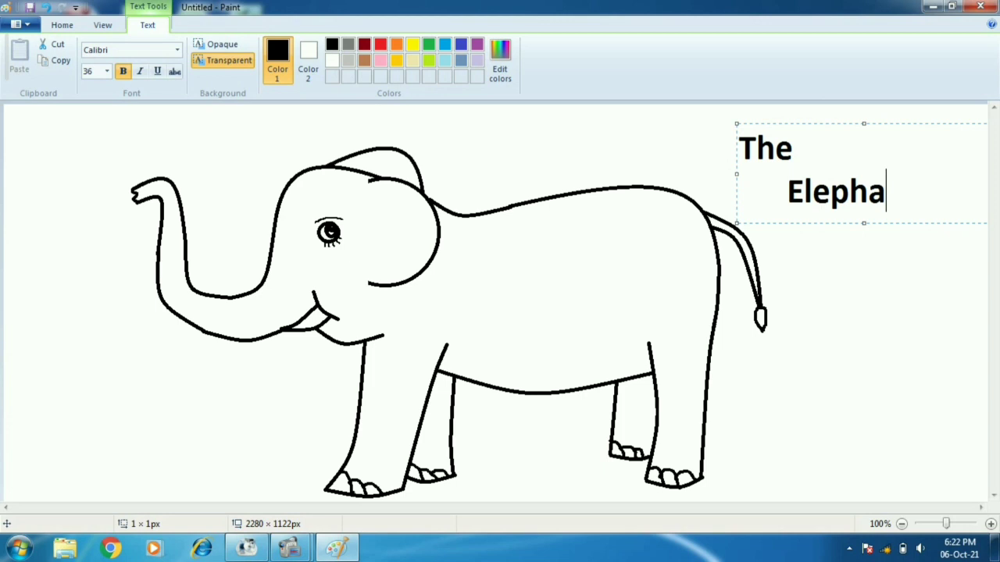
pyautogui.write('nt')
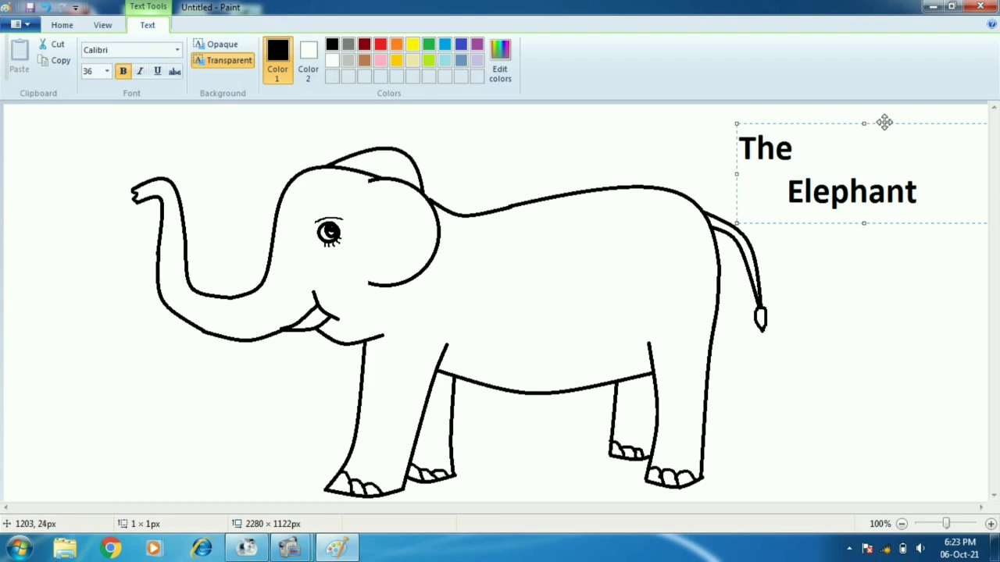
pyautogui.moveTo(883, 121); pyautogui.dragTo(915, 114)
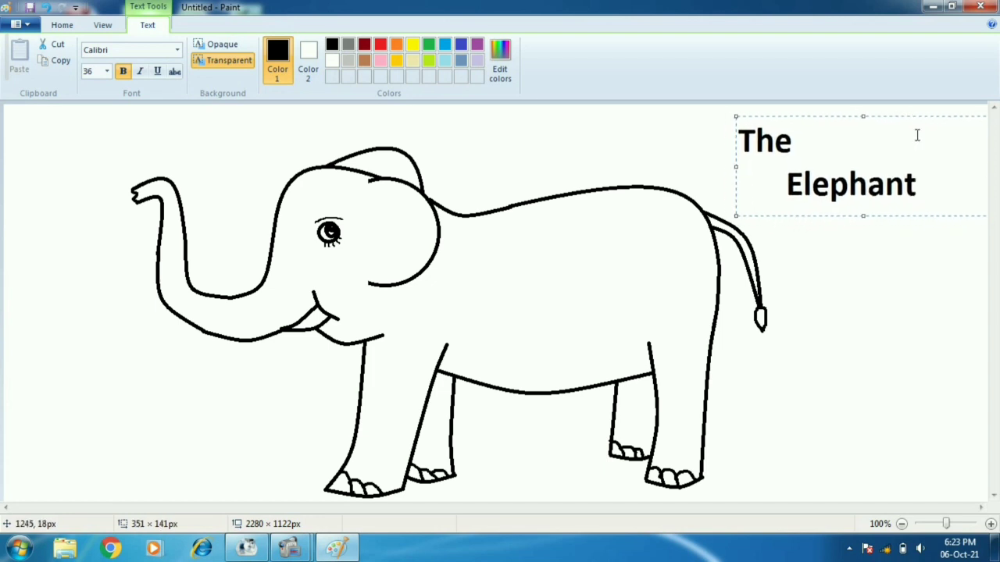
pyautogui.click(920, 268)
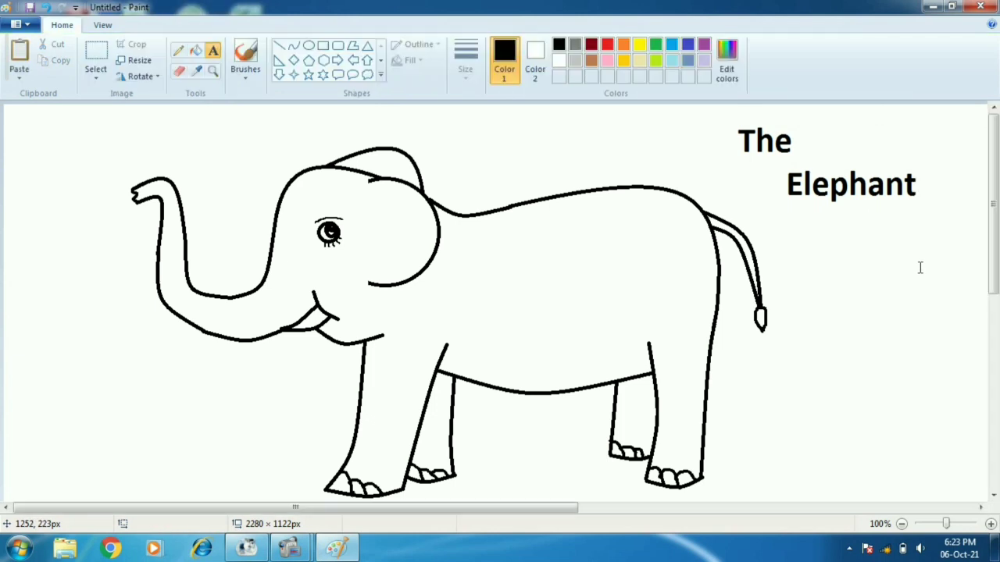